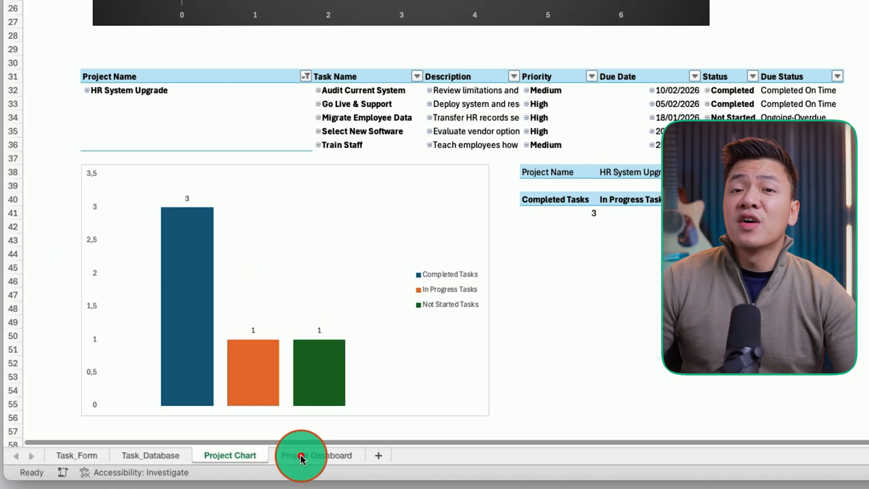
left_click(301, 456)
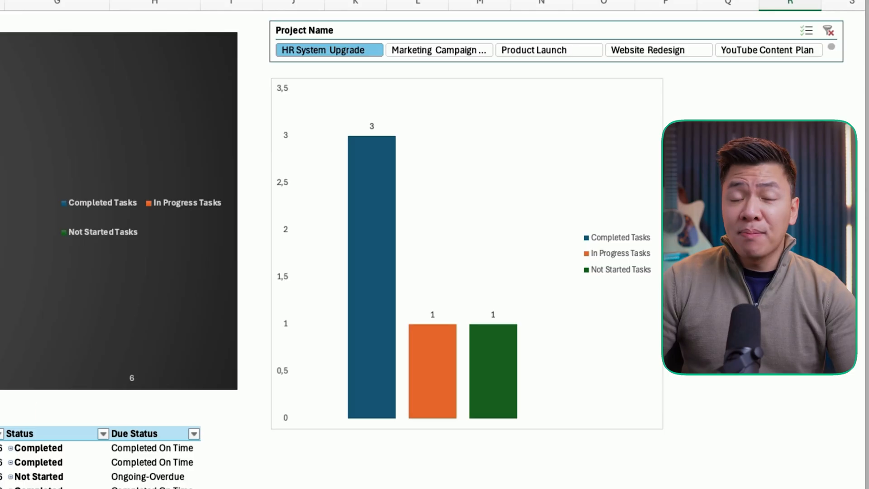
left_click(407, 47)
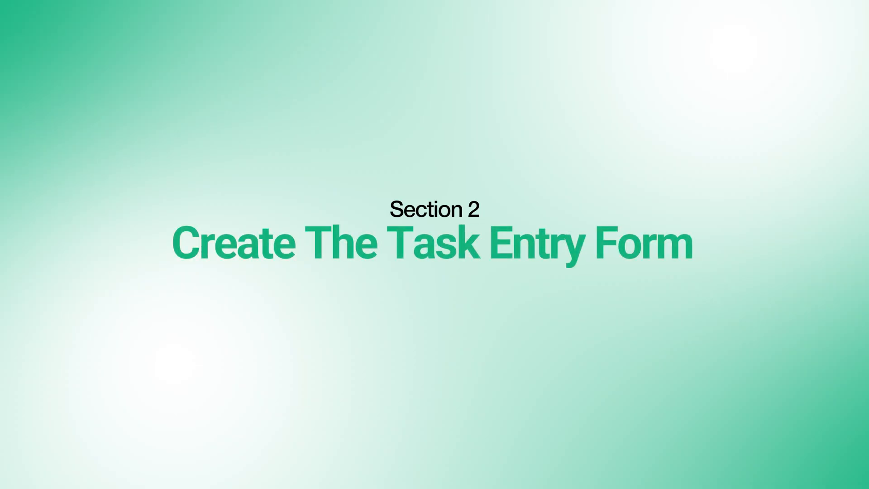
- Rename the first worksheet as Task_Form
double_click(101, 451)
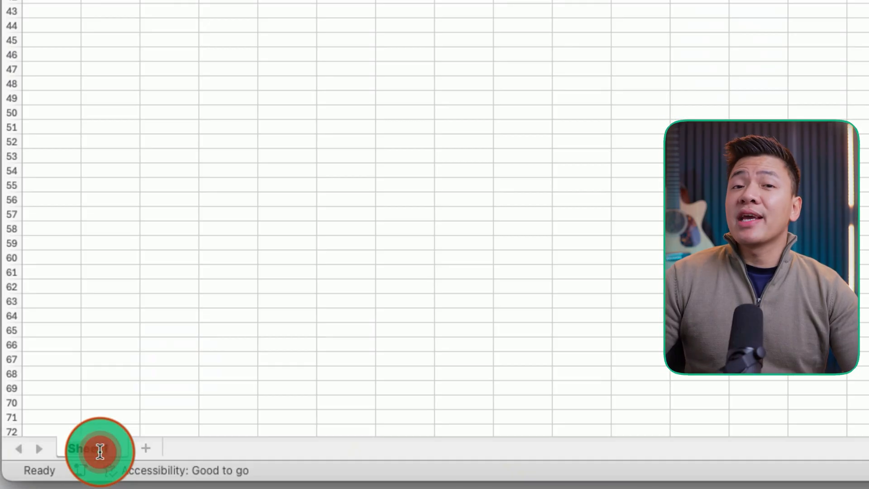
type("Task")
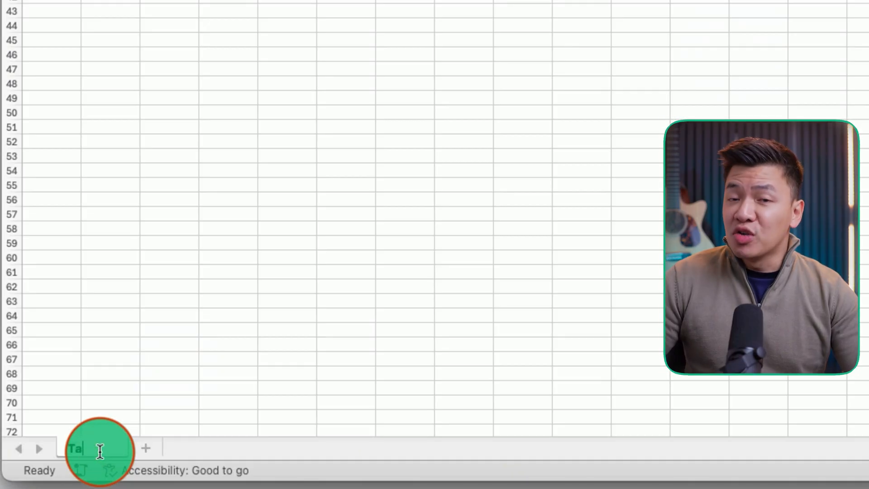
type("_Form")
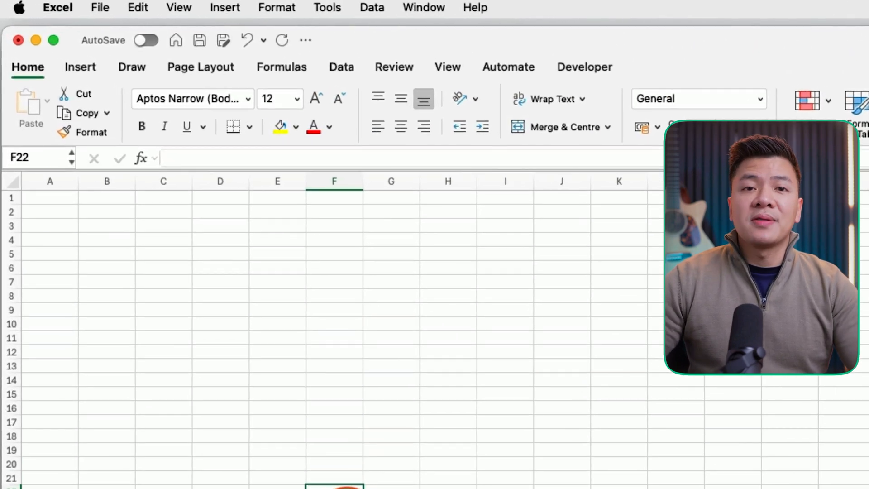
- Create the heading "Task Form" merged and centred across B1:G1, with a dark green fill and bold white 22-point text
left_click(64, 198)
type("Task Form")
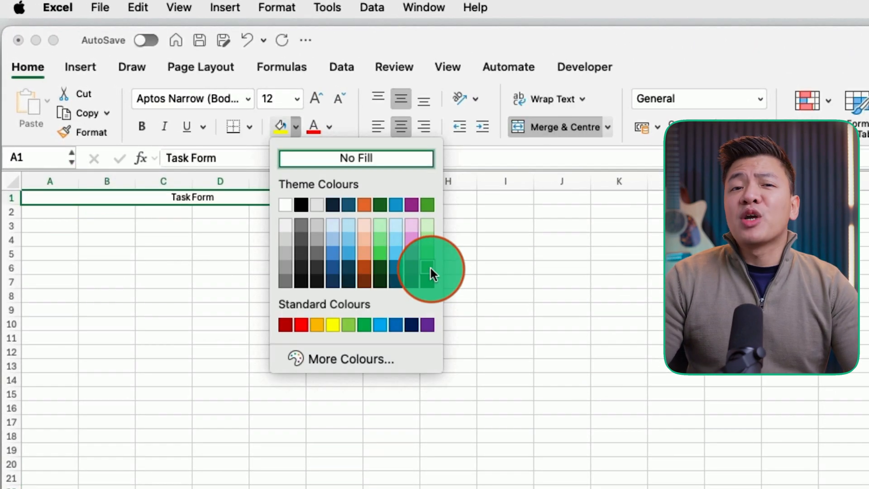
left_click(433, 272)
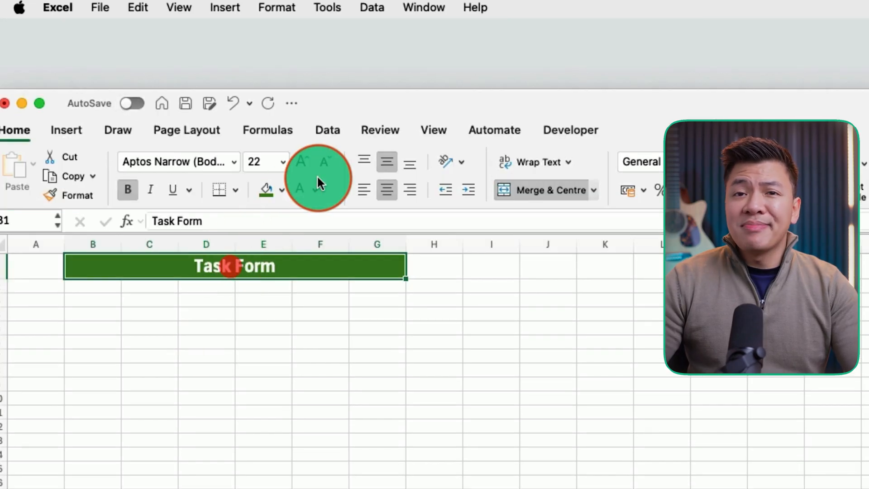
left_click(301, 187)
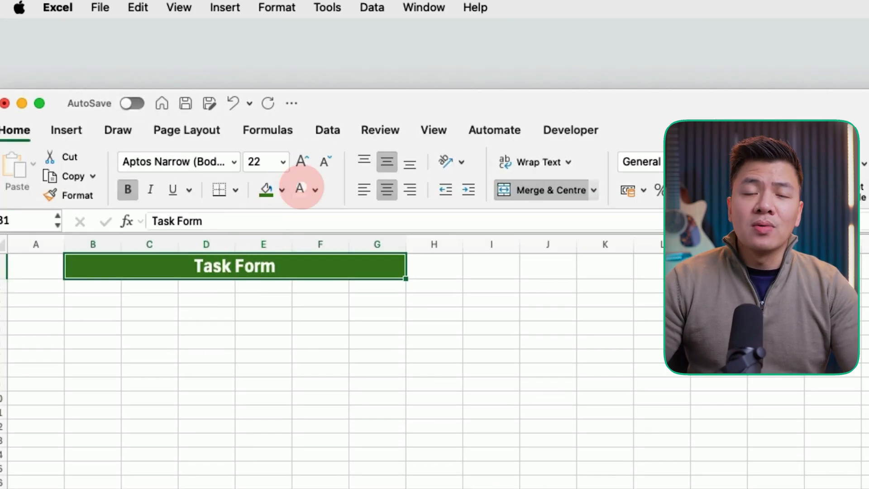
left_click(263, 327)
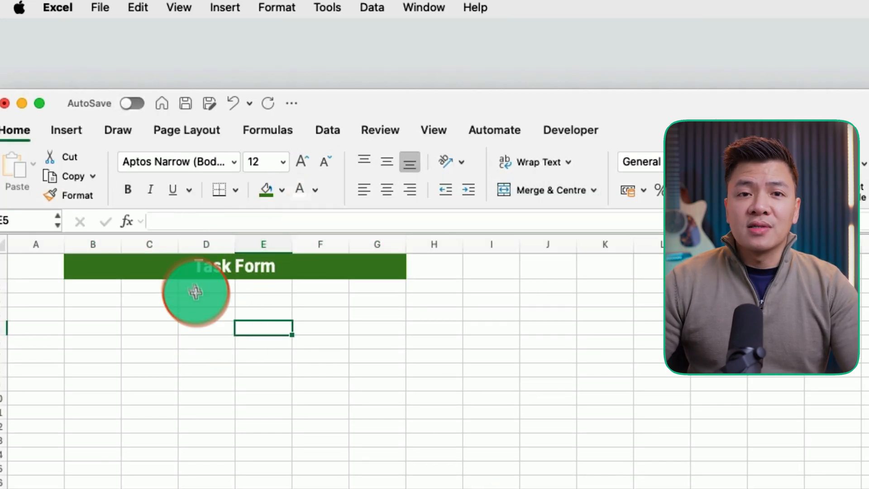
- Enter the labels Creation Date, Project Name and Task Name in B3, B5 and B7
left_click(106, 181)
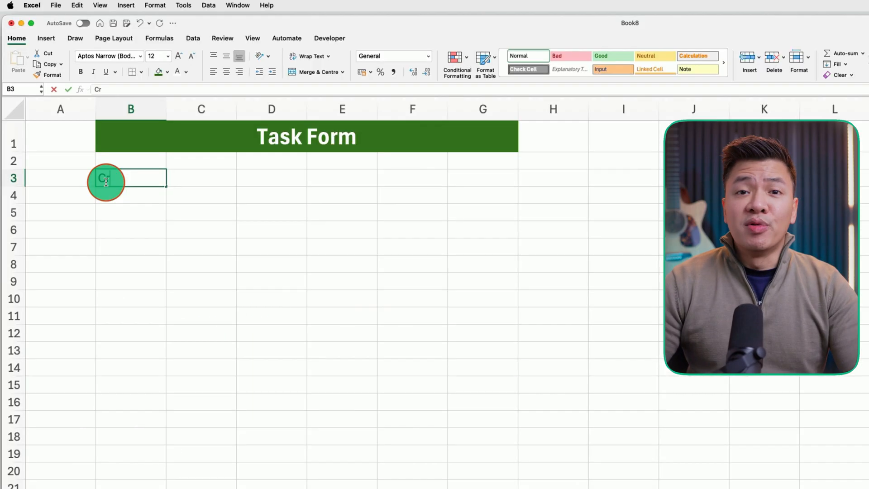
type("Creation Date")
key("Return")
key("Return")
type("Project Na")
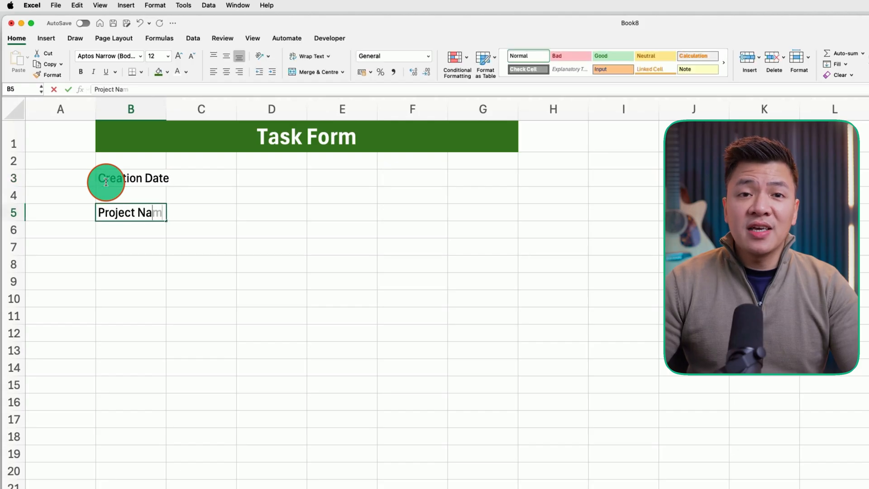
type("me")
key("Return")
key("Return")
type("Task Name")
key("Return")
key("Return")
- Enter the labels Description, Priority, Due Date and Days Estimated in B9, B11, B13 and B15
type("Description")
key("Return")
key("Return")
type("P")
key("Return")
key("Return")
type("Due ")
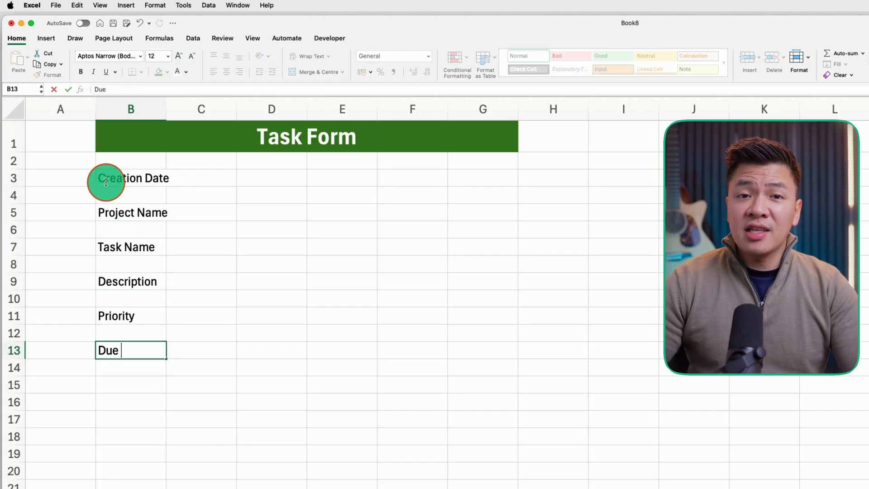
type("Date")
key("Return")
key("Return")
type("Days Estimated")
- Insert a blank column before column A and set column B's width to 4
right_click(88, 112)
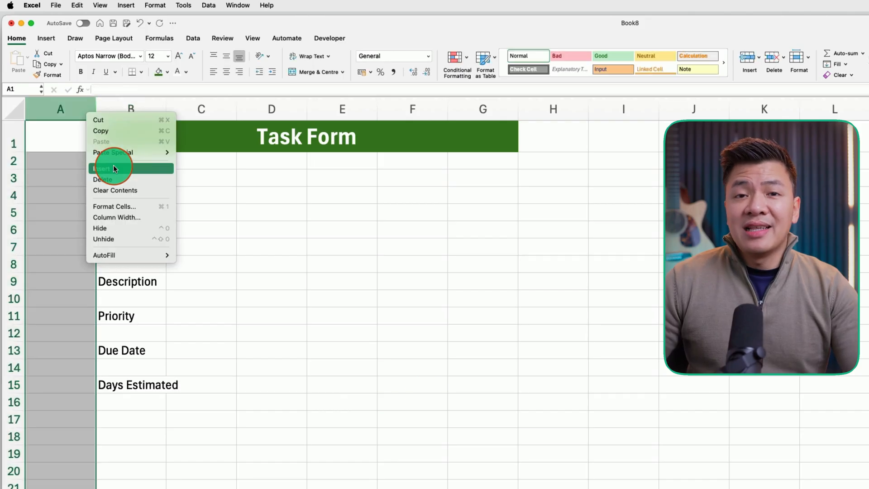
left_click(113, 168)
left_click(636, 111)
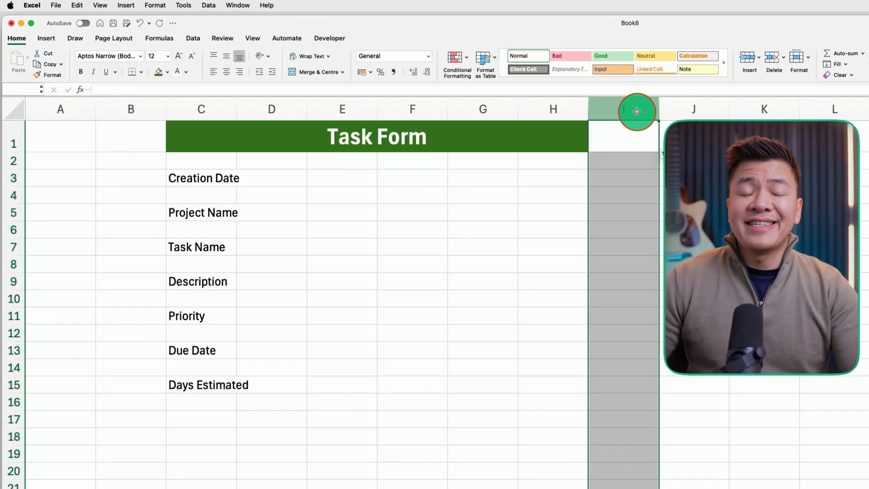
right_click(157, 111)
left_click(182, 217)
type("4")
key("Return")
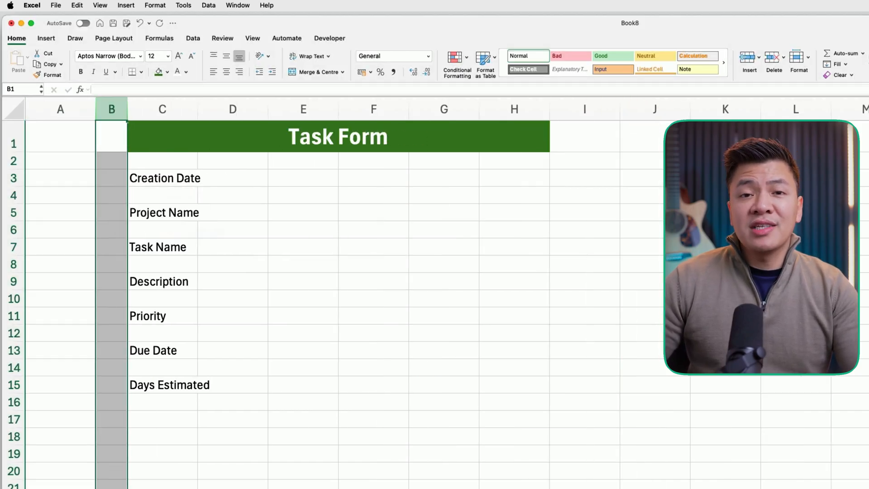
- Narrow column I to match column B and shade the form area B2:I16 light grey
left_click(597, 112)
right_click(596, 112)
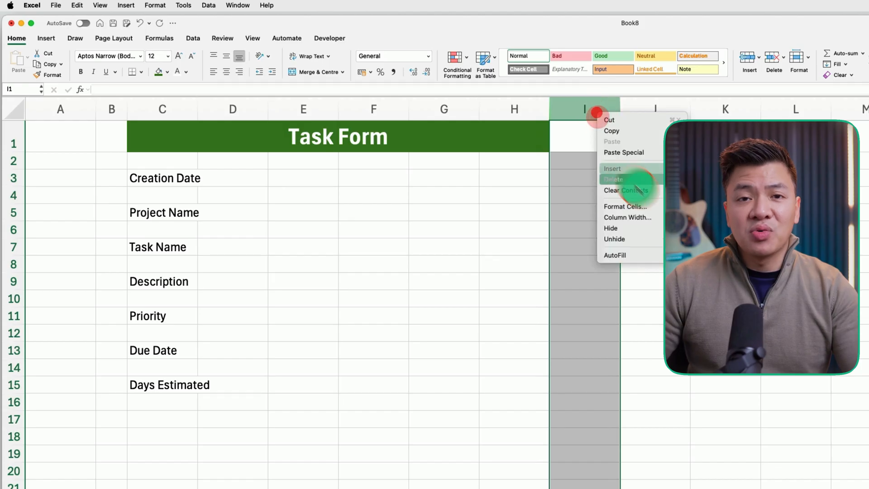
left_click(627, 175)
left_click(115, 157)
left_click_drag(115, 157, 541, 395)
- Make merged white entry fields across columns E to H beside every label, each with a green bottom border
left_click_drag(302, 179, 514, 176)
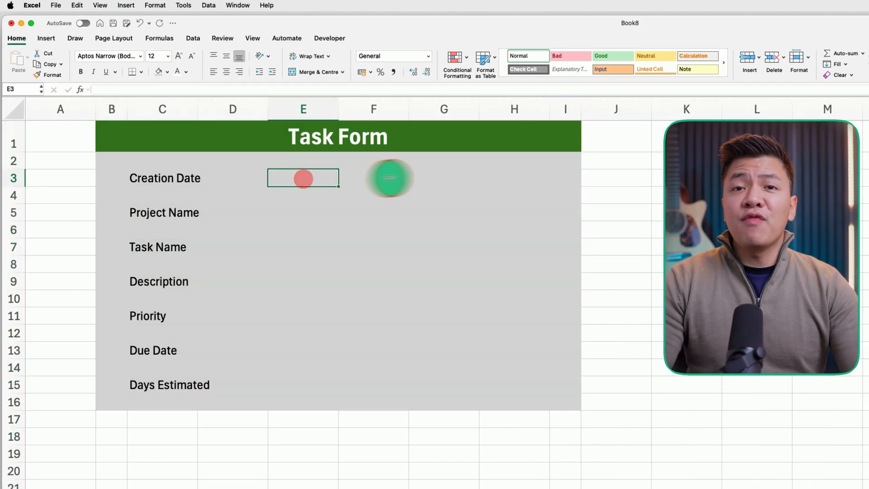
left_click(167, 72)
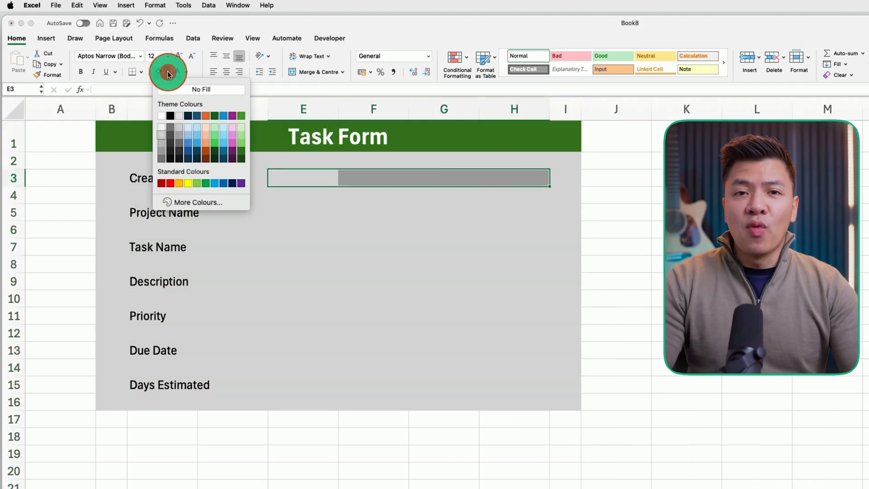
left_click(161, 116)
left_click(141, 72)
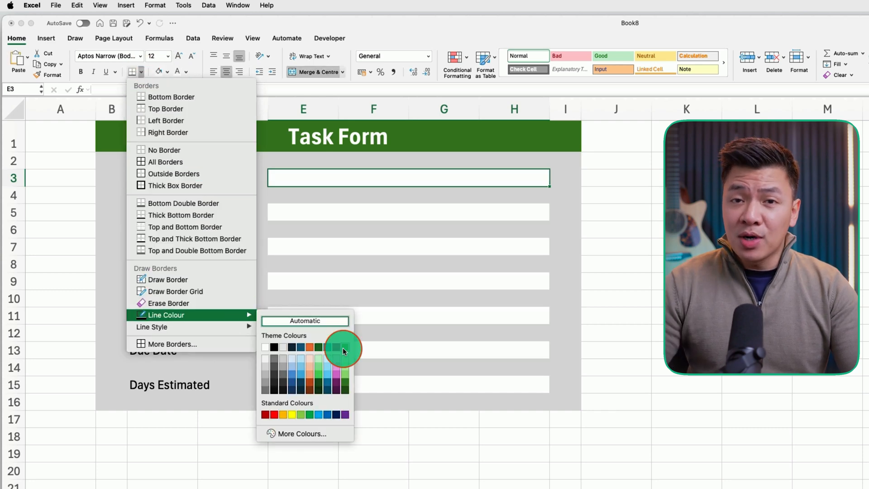
left_click(343, 347)
- Increase the height of the Description row and left-align the entry fields
left_click_drag(17, 308, 17, 335)
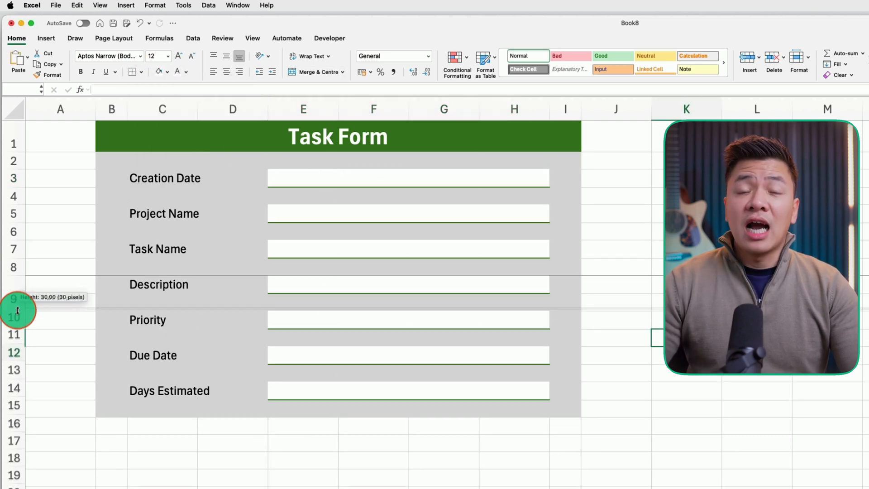
left_click(296, 179)
left_click(213, 73)
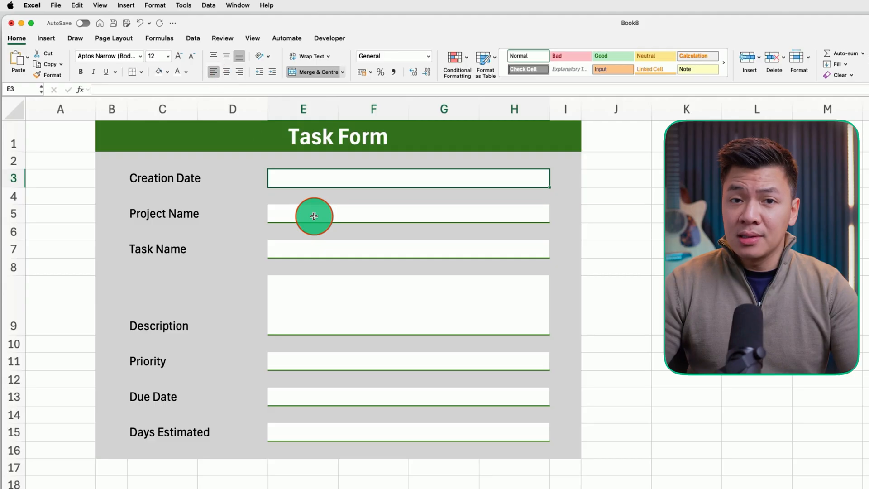
- Add list data validation to the Priority field with the source Low;Medium;High;Critical
left_click(369, 361)
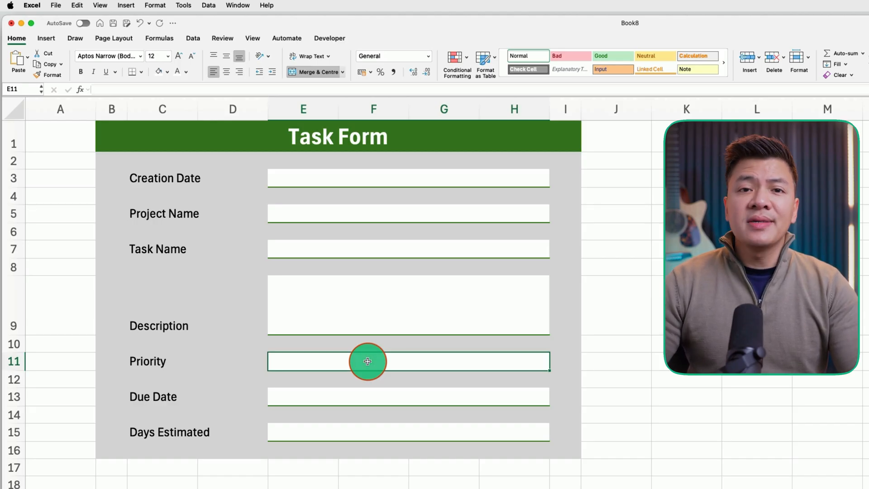
left_click(192, 38)
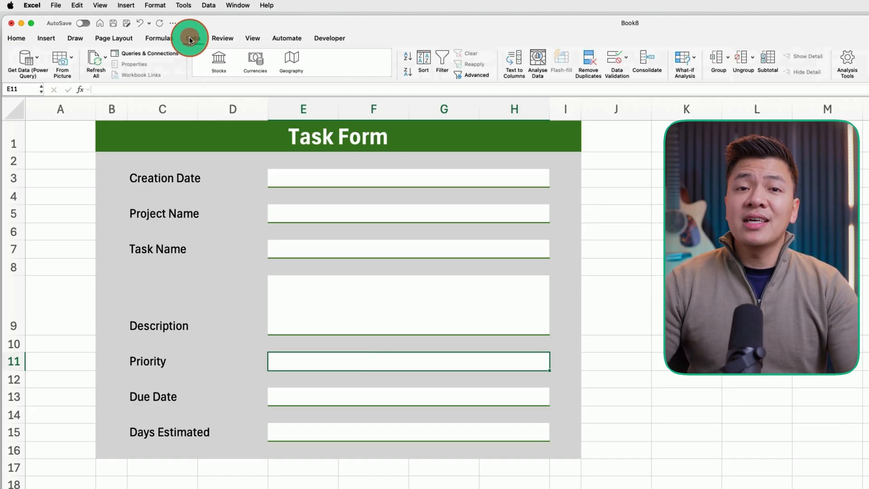
left_click(624, 61)
left_click(562, 202)
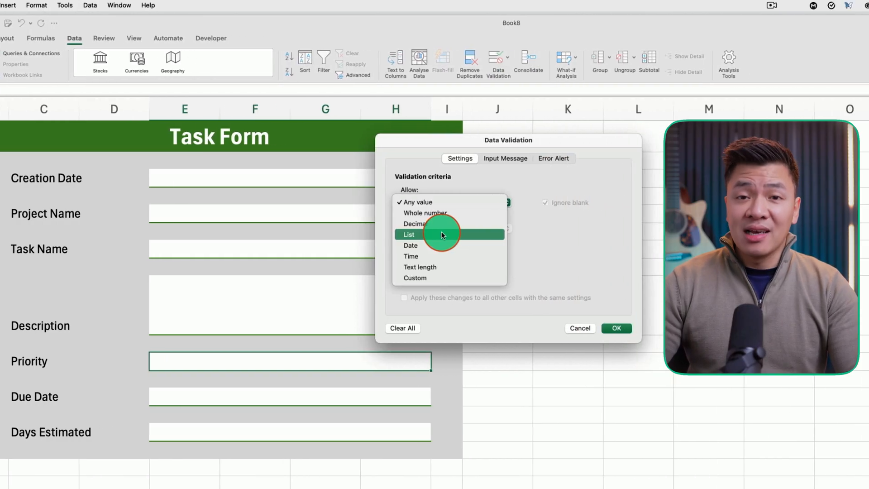
left_click(442, 234)
type("Low;Medium;High;Critical")
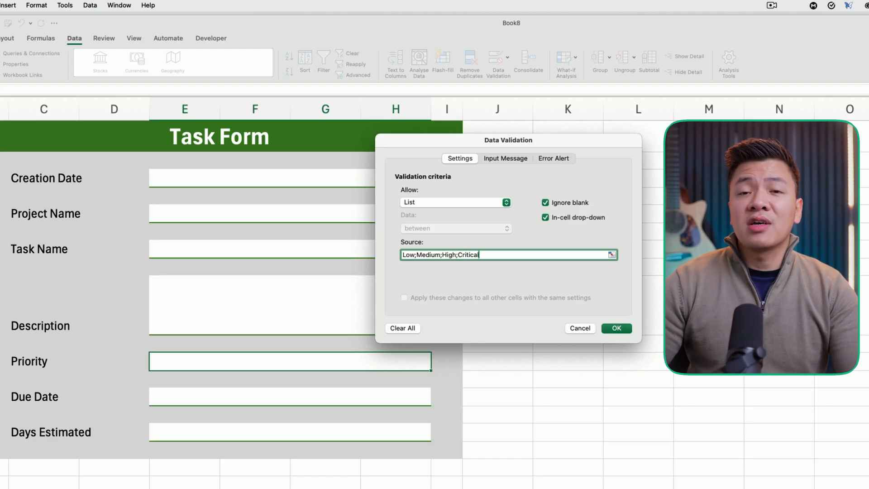
left_click(565, 290)
left_click(614, 326)
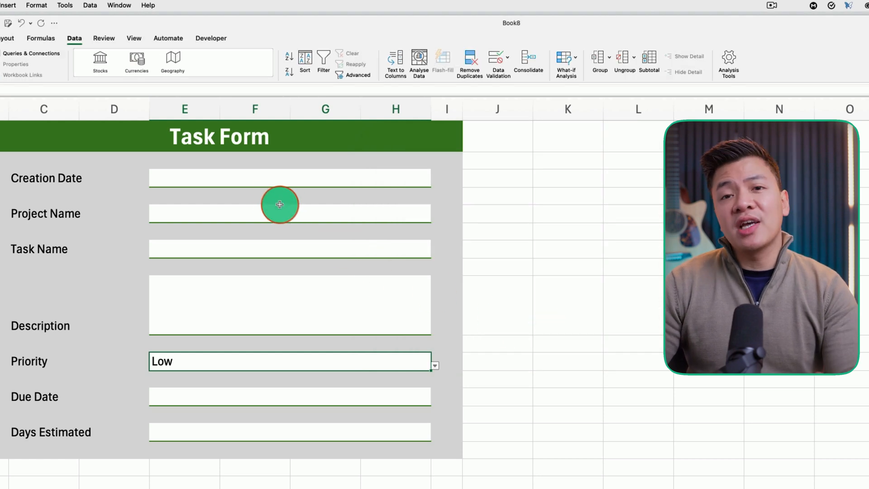
- Insert the current date in the Creation Date field
left_click(245, 181)
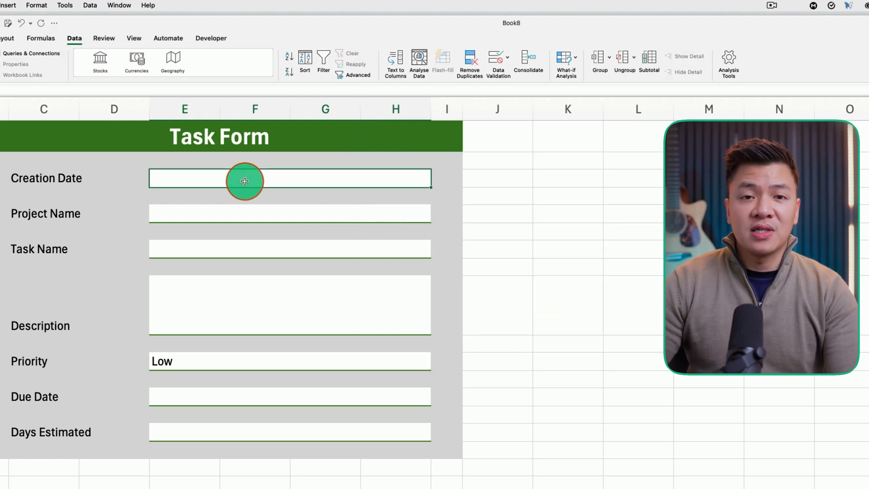
key("ctrl+semicolon")
key("Return")
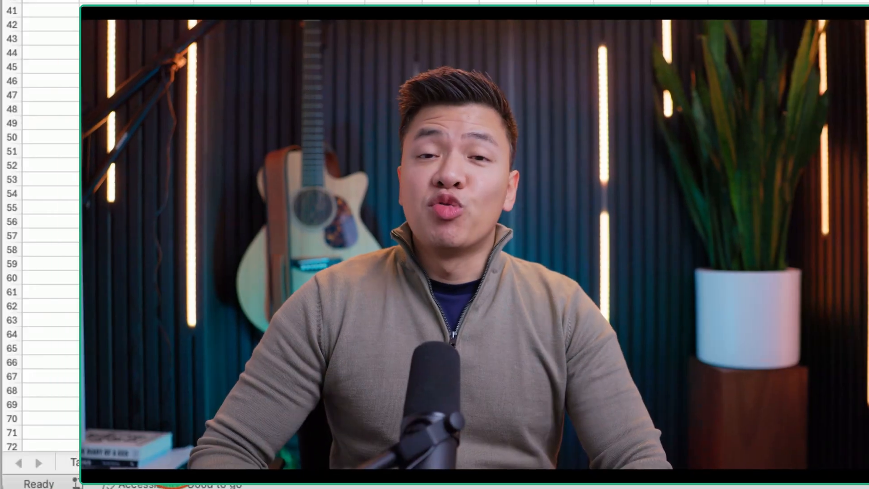
- Rename the second worksheet as Task_Database
double_click(172, 455)
type("Task_")
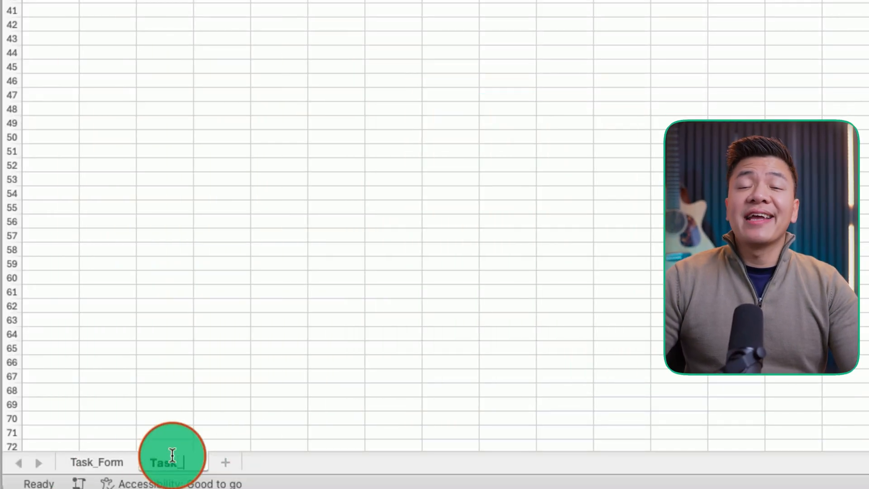
type("Database")
key("Return")
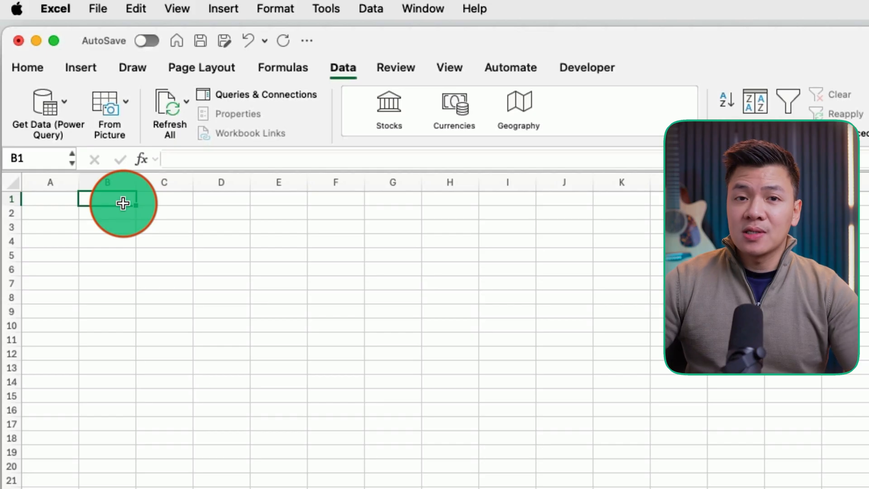
- Enter the column headers Creation Date, Project Name, Task Name and Description in B1:E1
type("Creationb")
key("BackSpace")
type("Date")
key("Tab")
type("Project Name")
key("Tab")
type("Task Name")
key("Tab")
type("Descript")
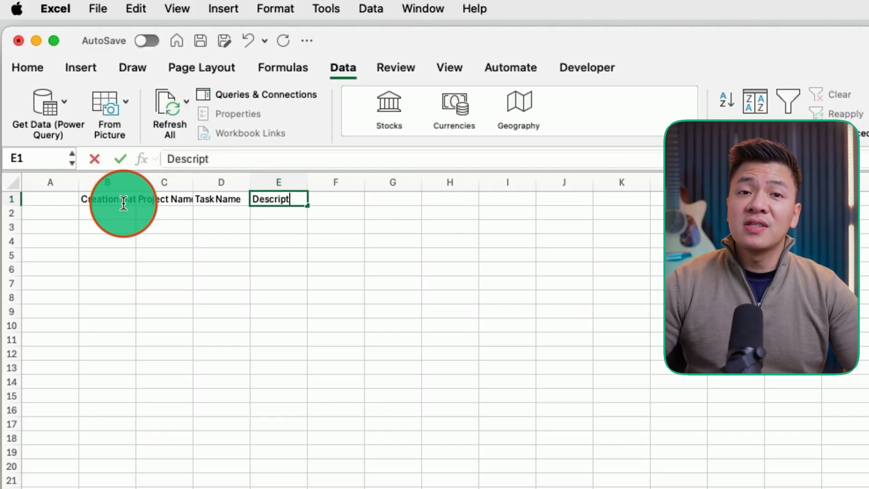
type("ion")
key("Tab")
- Enter the column headers Priority, Due Date, Days Estimated and Status in F1:I1
type("Priority")
key("Tab")
type("Due Date")
key("Tab")
type("Da")
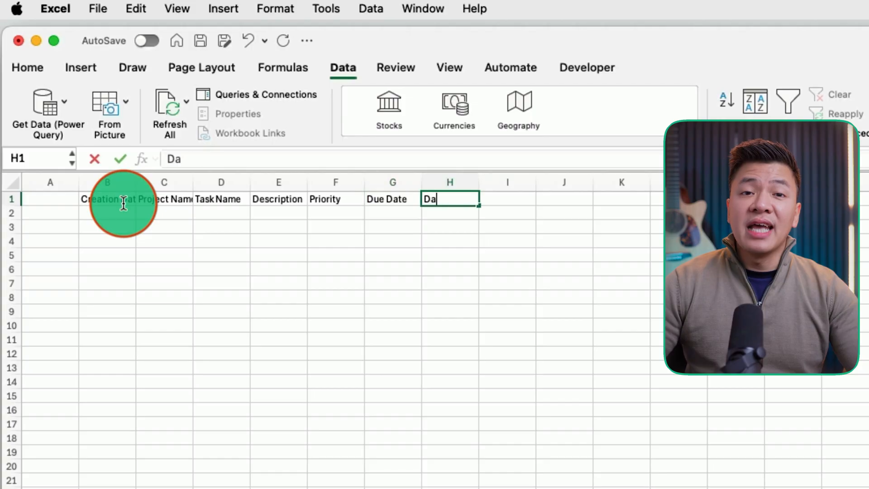
type("ys Estimated")
key("Tab")
type("Status")
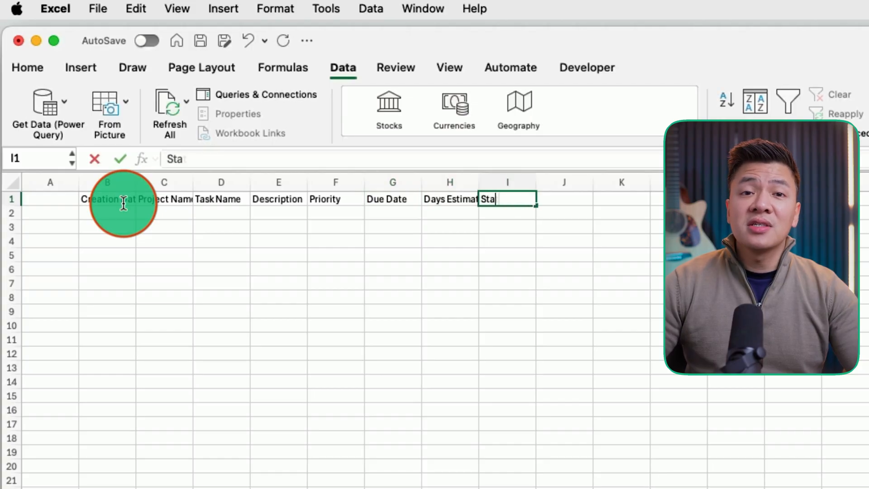
key("Tab")
- Enter the column headers Start Date, Days Actual, Completion Date and Due Status in J1:M1
type("Start Date")
key("Tab")
type("Days Act")
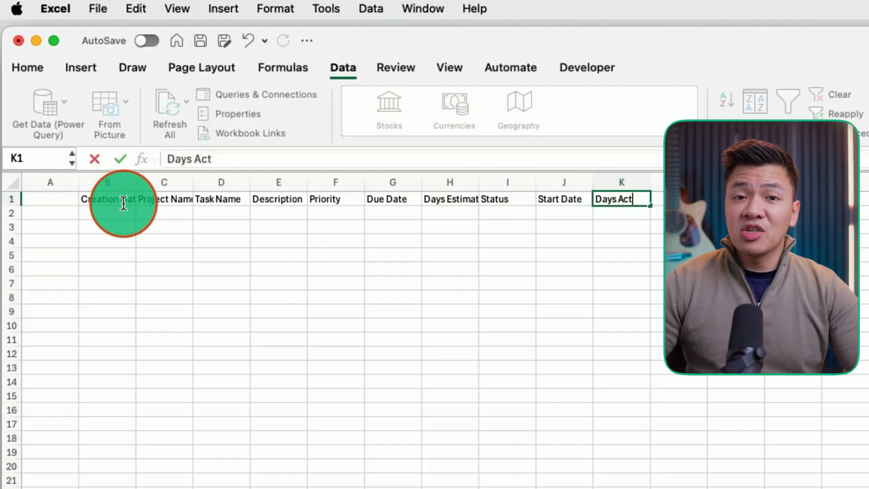
type("ual")
key("Tab")
type("Completion Date")
key("Tab")
type("Due Status")
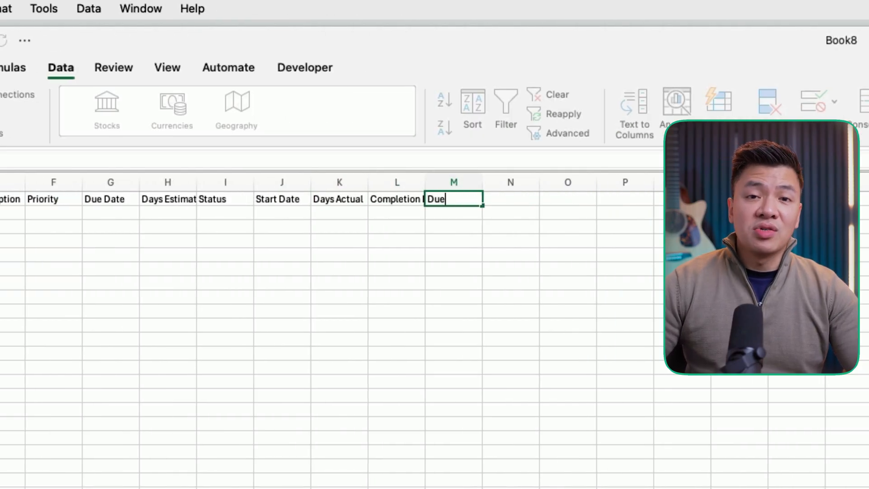
key("Return")
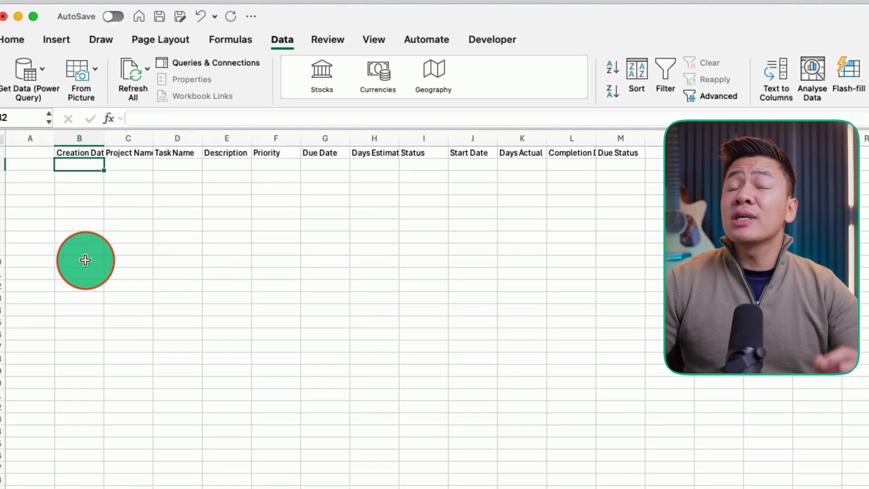
- Convert the header range B1:M1 into a table that has headers
left_click(79, 153)
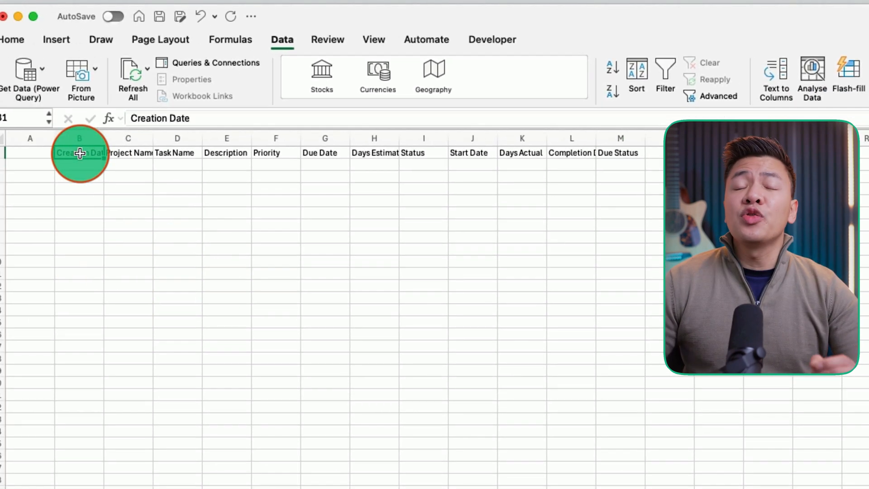
key("ctrl+t")
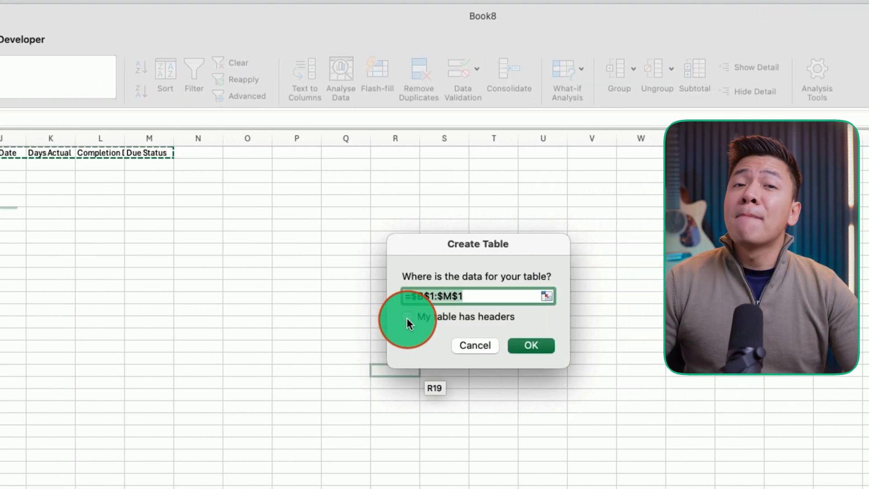
left_click(407, 318)
left_click(545, 345)
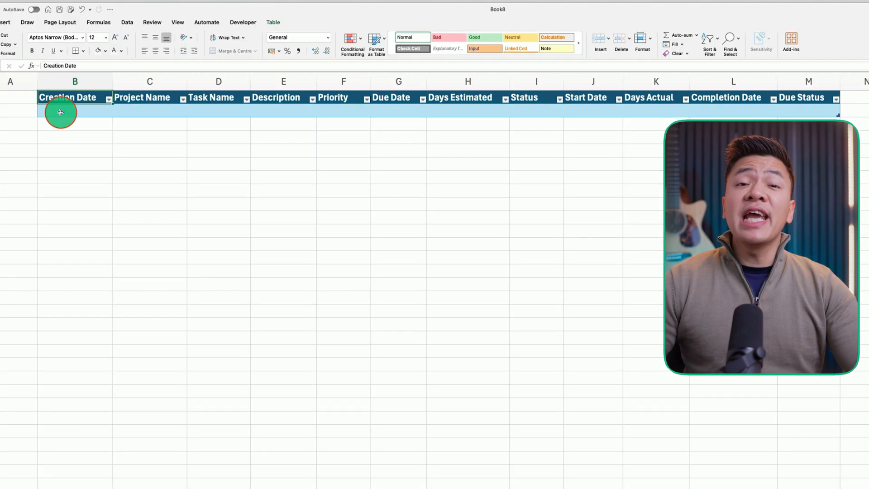
left_click(60, 112)
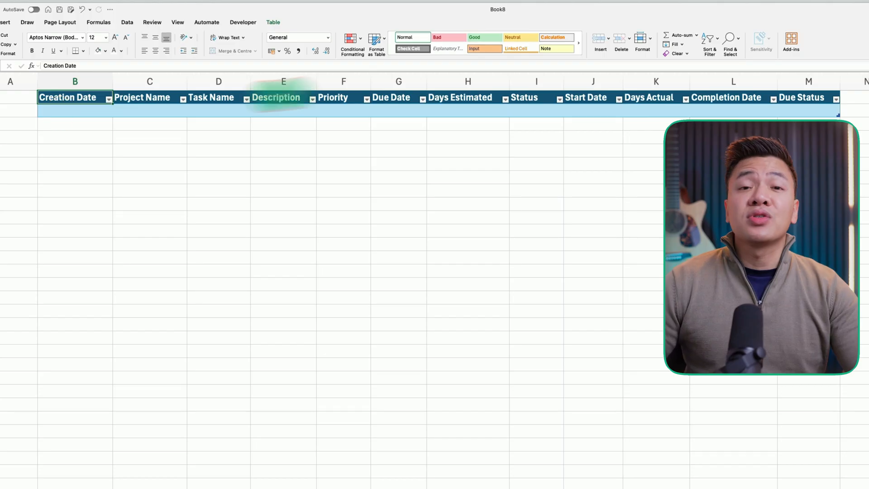
- Apply a table style with a black header row and plain white rows to the task database table
left_click(274, 22)
left_click(300, 40)
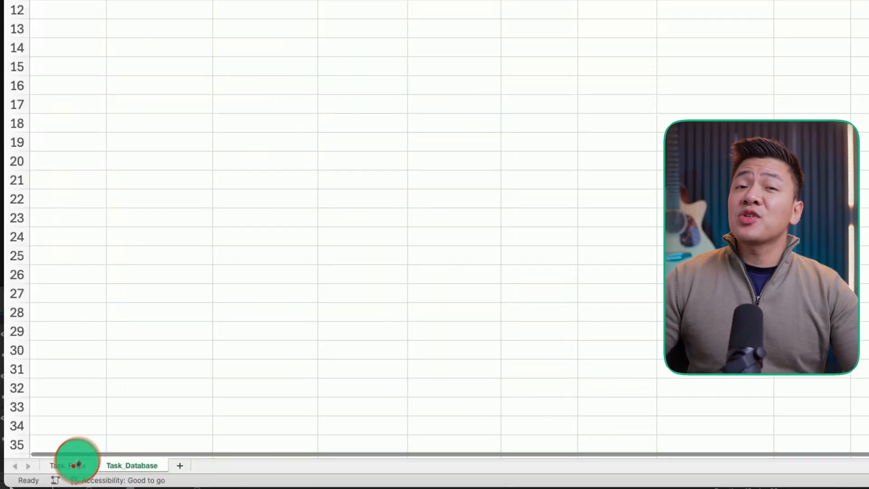
- Fill in the task form with project You Tube, task Brainstorm video ideas, description Generate 3 video topics, priority High, due date 14/02/2026 and 3 days estimated
left_click(73, 465)
left_click(289, 140)
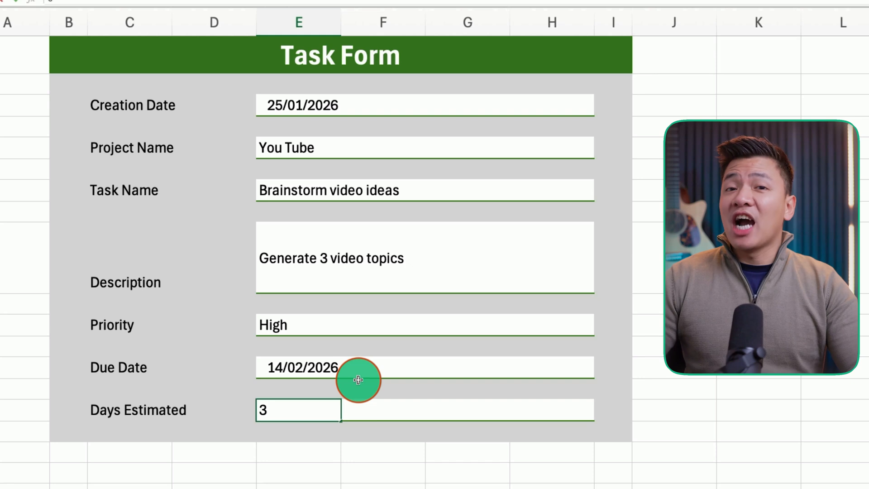
left_click(360, 367)
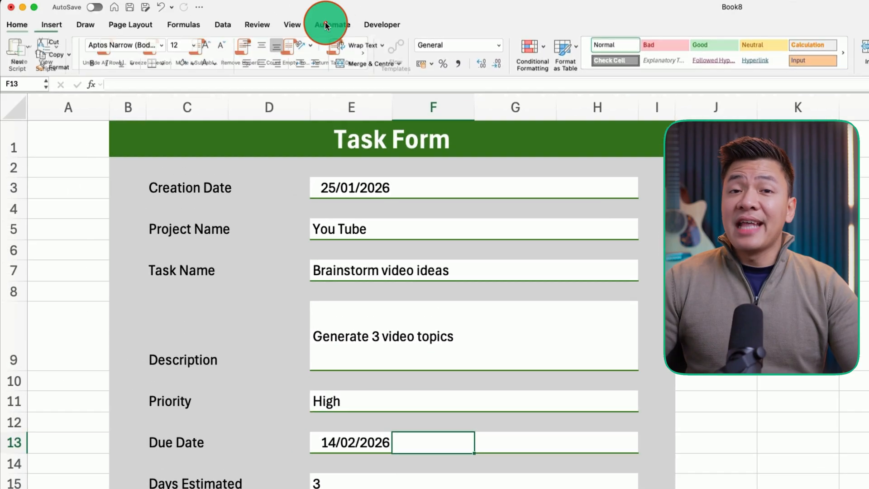
- Start recording a new script and paste the form's seven values from column E into B2:H2 of the Task_Database sheet
left_click(331, 25)
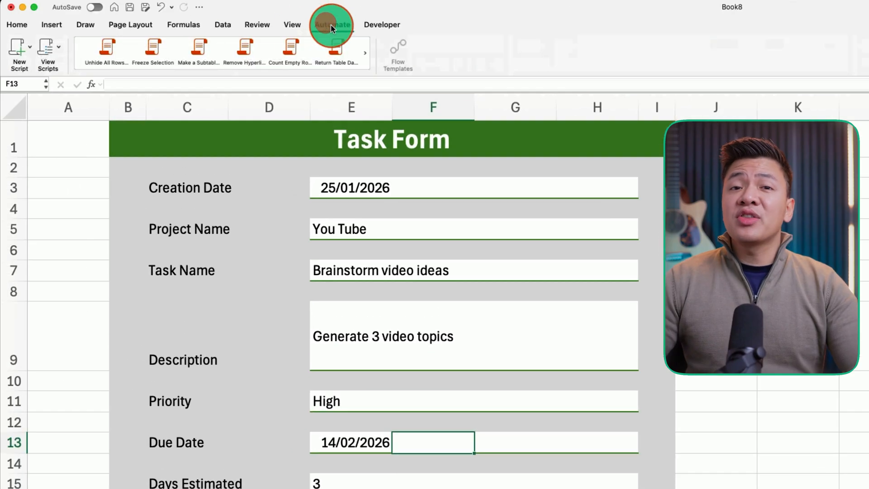
left_click(32, 49)
left_click(44, 82)
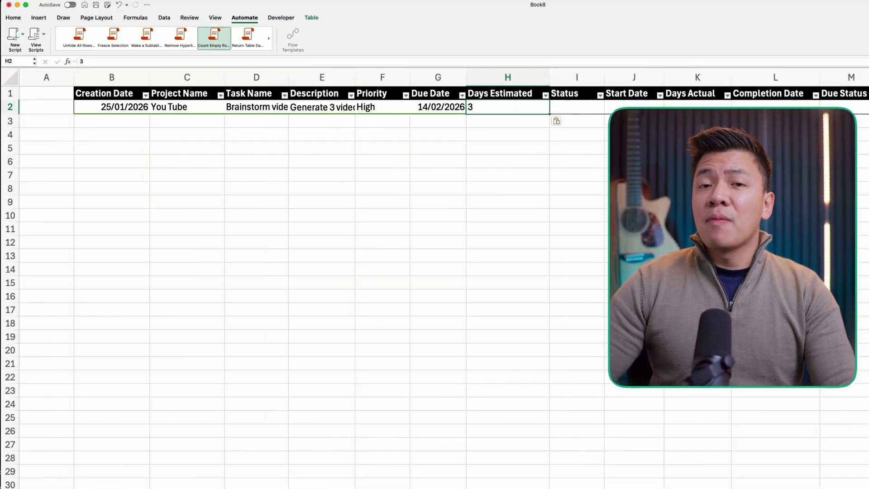
- Insert an empty row above the pasted task in row 2 of the Task_Database sheet
left_click(10, 107)
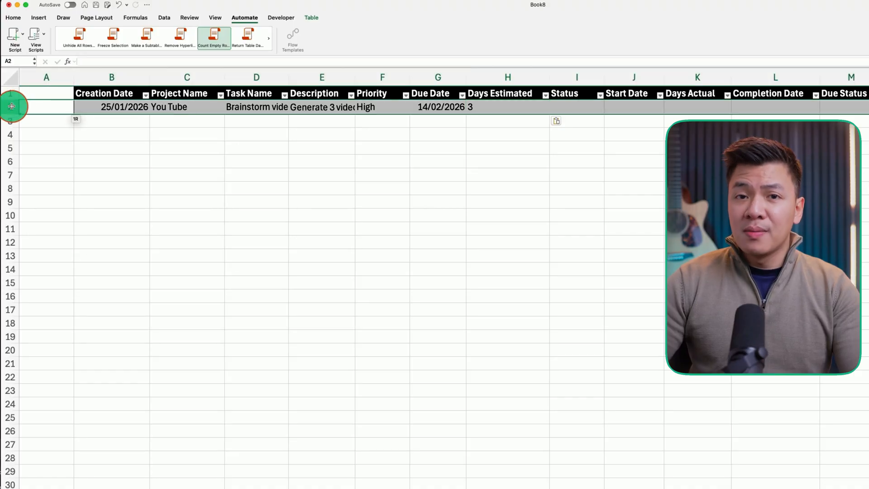
right_click(10, 107)
left_click(26, 153)
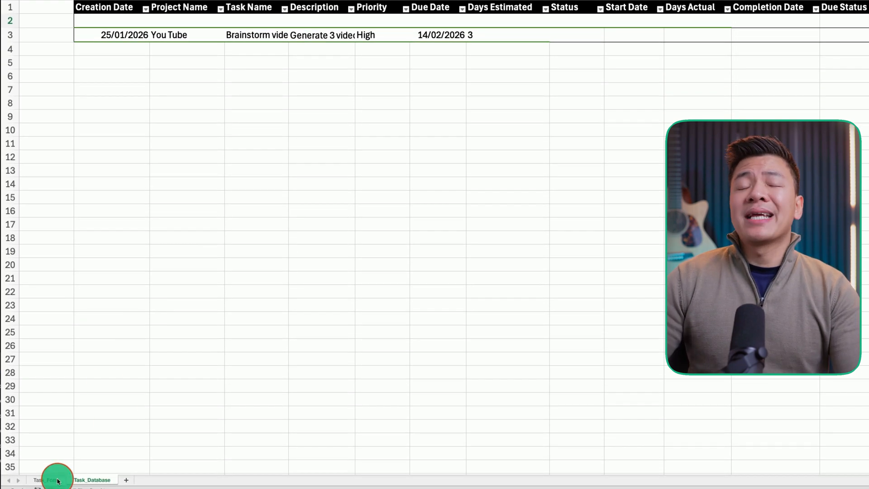
- Clear the form entries in E5:E15 on the Task_Form sheet and stop recording the script
left_click(43, 480)
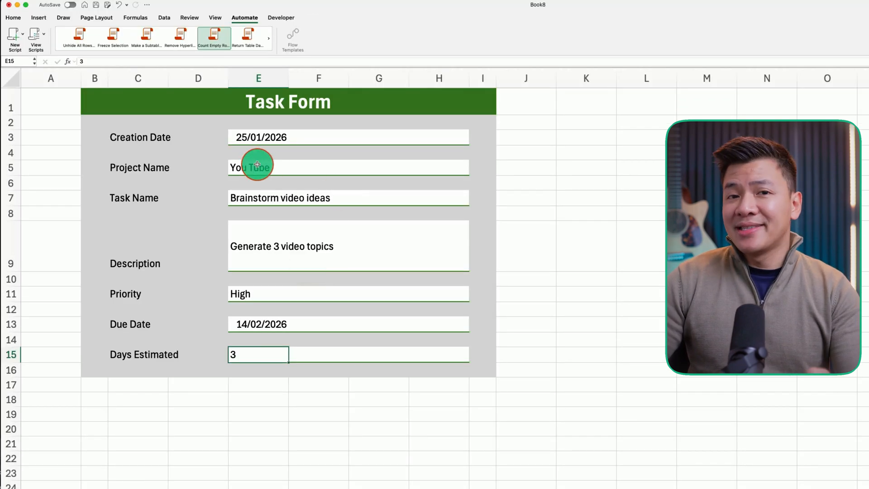
left_click_drag(257, 164, 258, 355)
key("Delete")
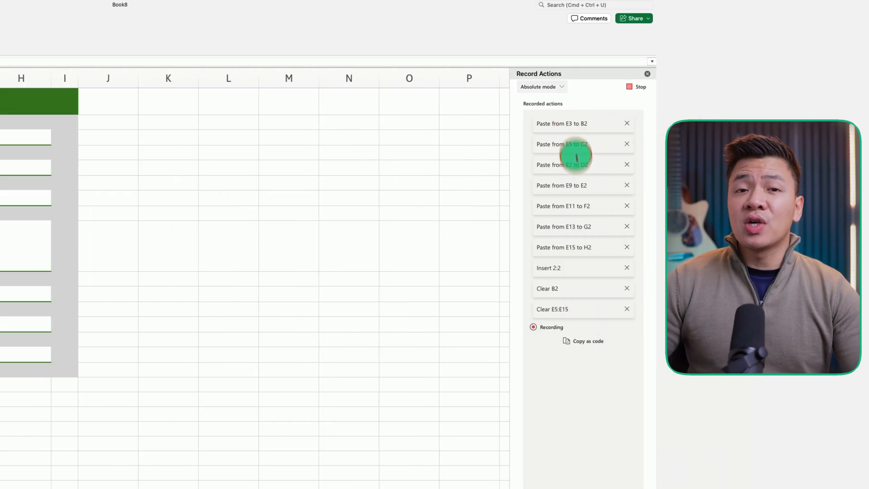
left_click(639, 88)
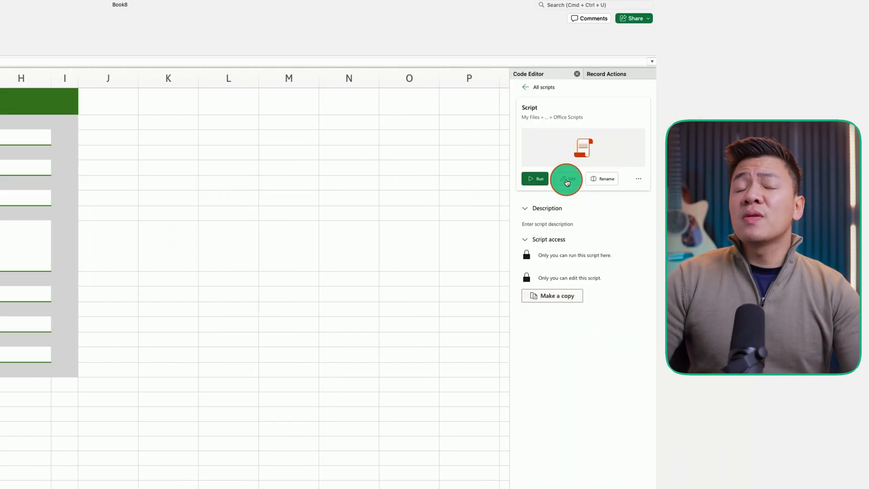
- Open the recorded script's code, rename the script Copy Data to Database and run it
left_click(567, 180)
scroll(636, 149, "down", 5)
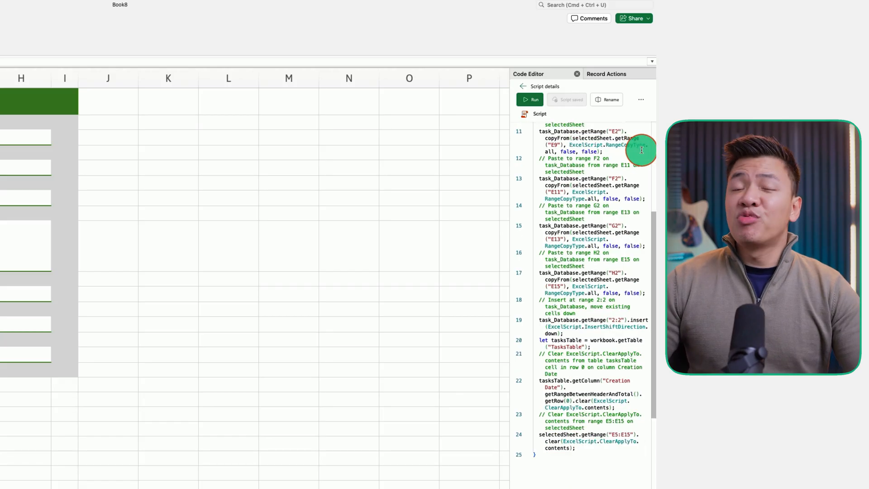
left_click(606, 99)
type("Copy D")
type("ata to Database")
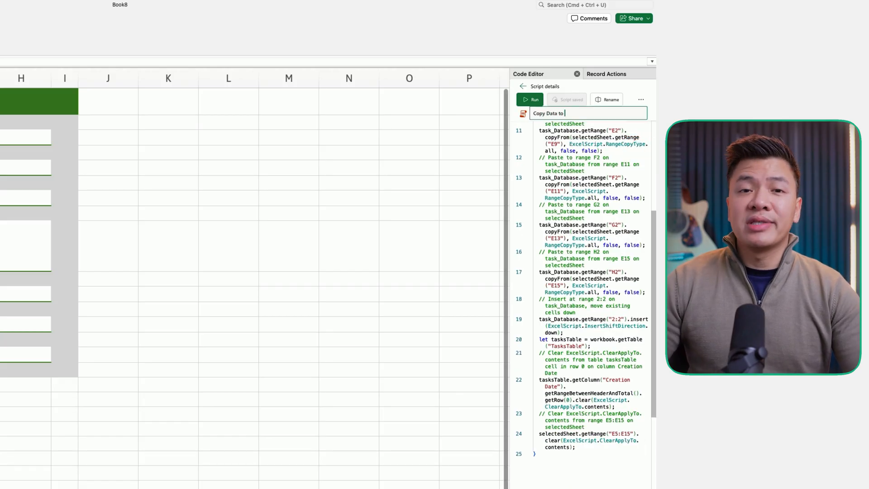
left_click(527, 101)
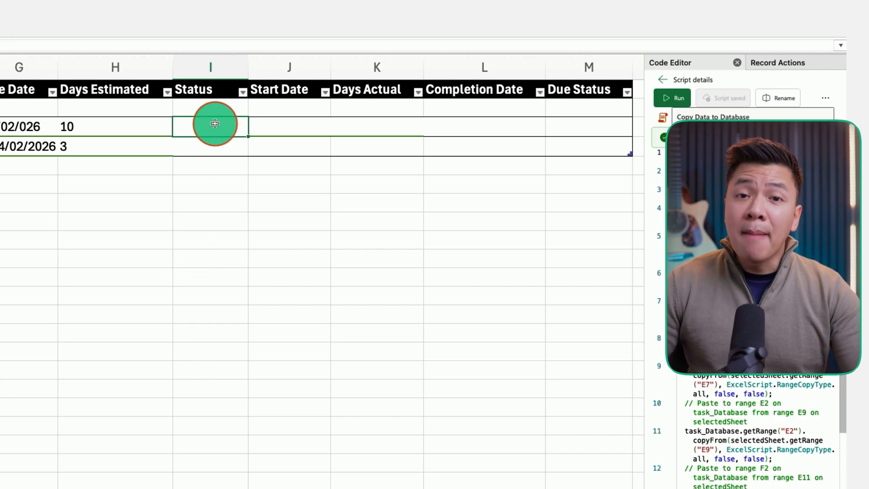
- Enter a Status formula in I3 returning "Completed" if a Completion Date exists, "In Progress" if only a Start Date exists, otherwise "Not Started"
left_click(265, 127)
left_click(471, 126)
left_click(230, 124)
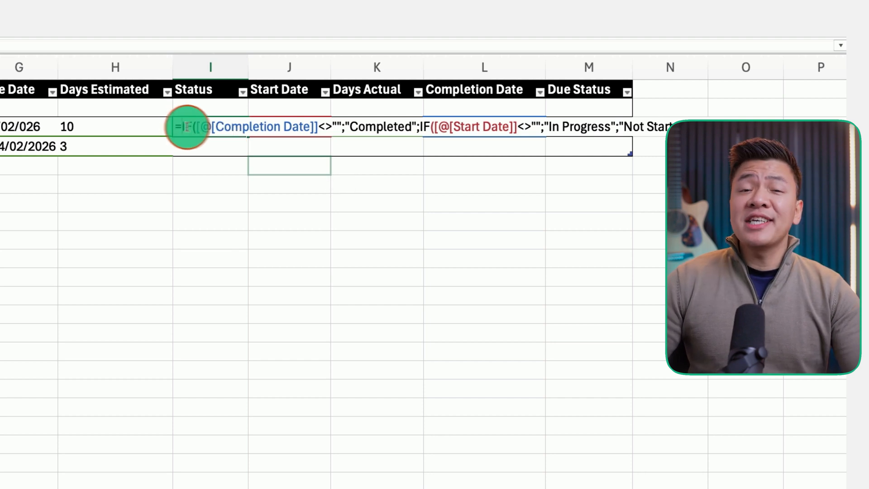
left_click_drag(182, 126, 341, 127)
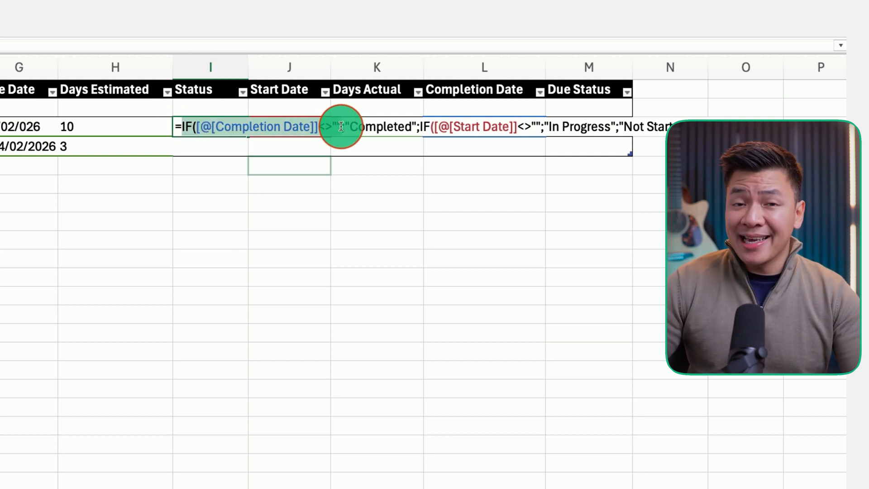
left_click_drag(417, 126, 346, 122)
left_click_drag(421, 125, 539, 122)
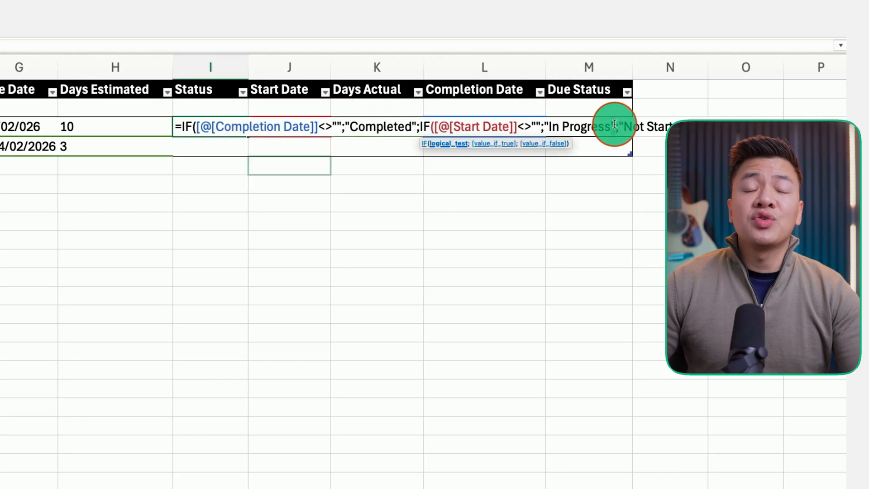
left_click_drag(611, 126, 546, 121)
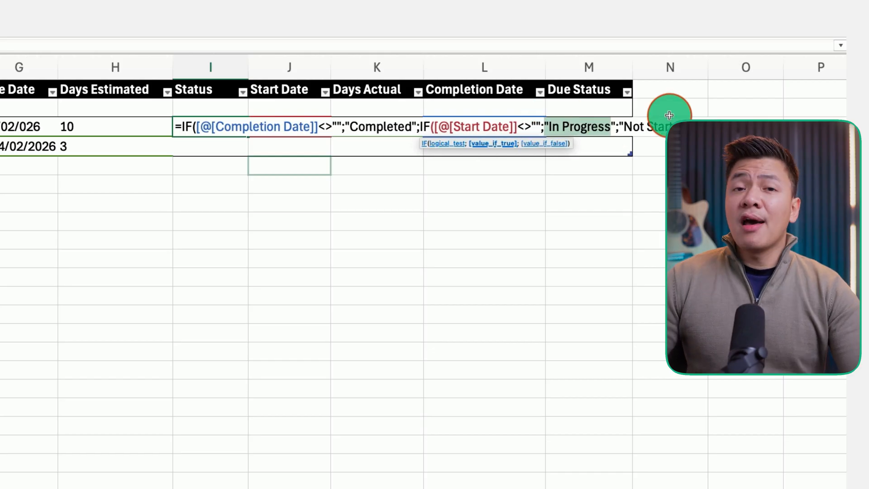
left_click_drag(618, 127, 545, 127)
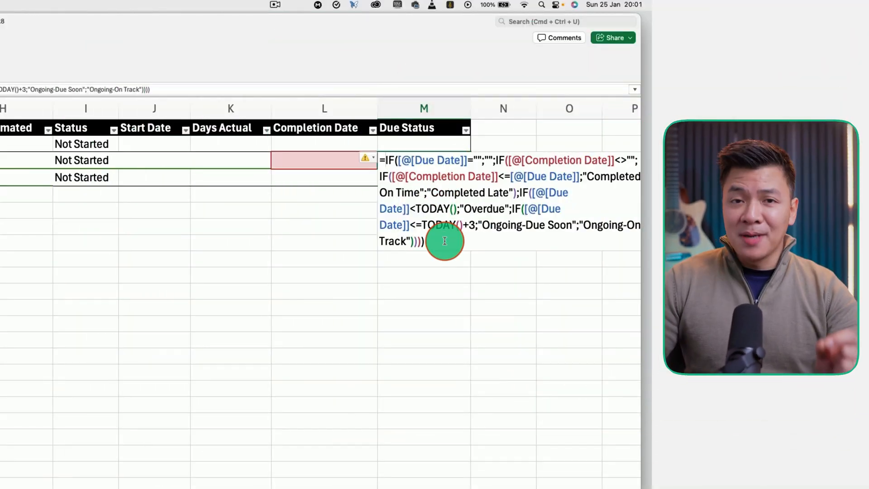
- Examine how the Due Status formula in M3 handles an empty due date and tasks completed on time or late
left_click_drag(447, 239, 367, 156)
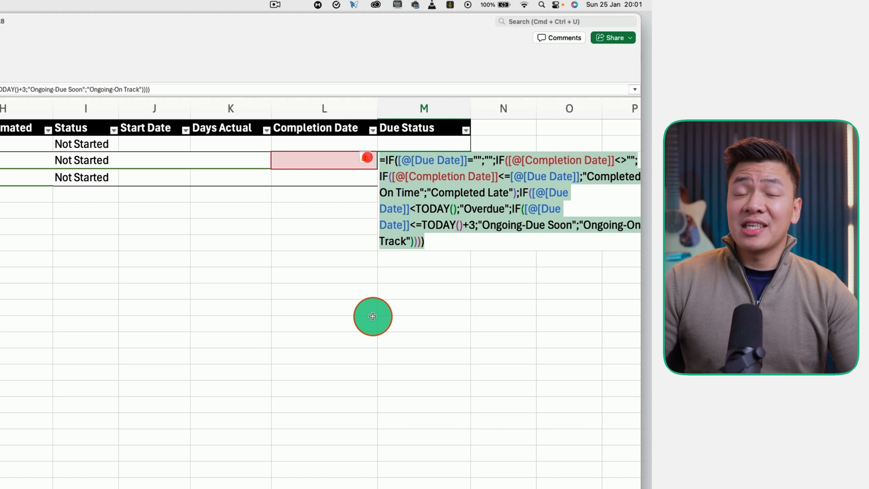
left_click(384, 158)
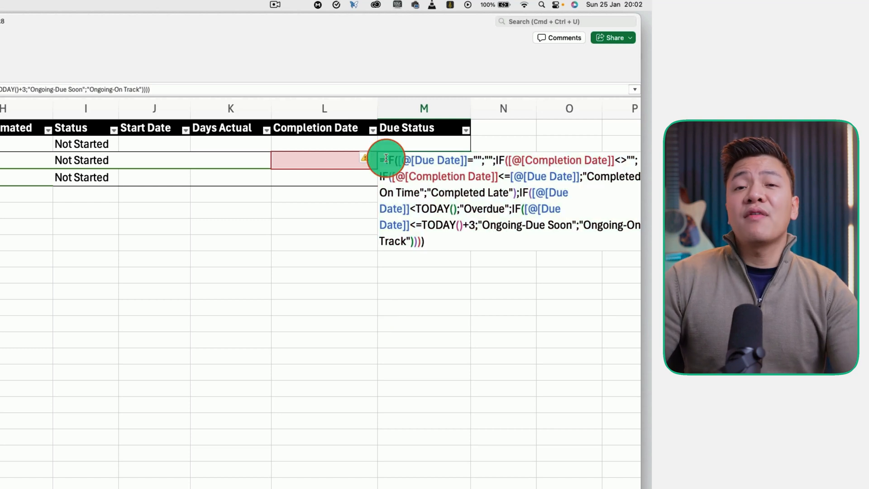
left_click_drag(385, 157, 493, 157)
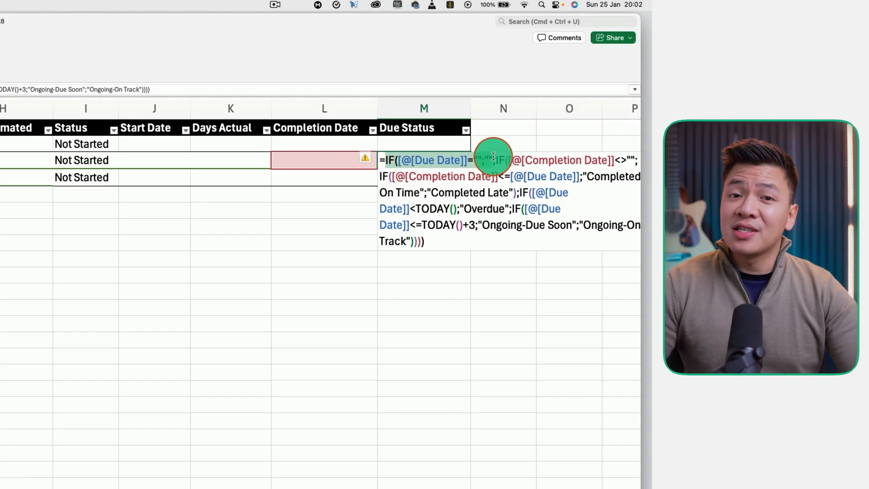
left_click(406, 177)
left_click_drag(405, 178, 582, 172)
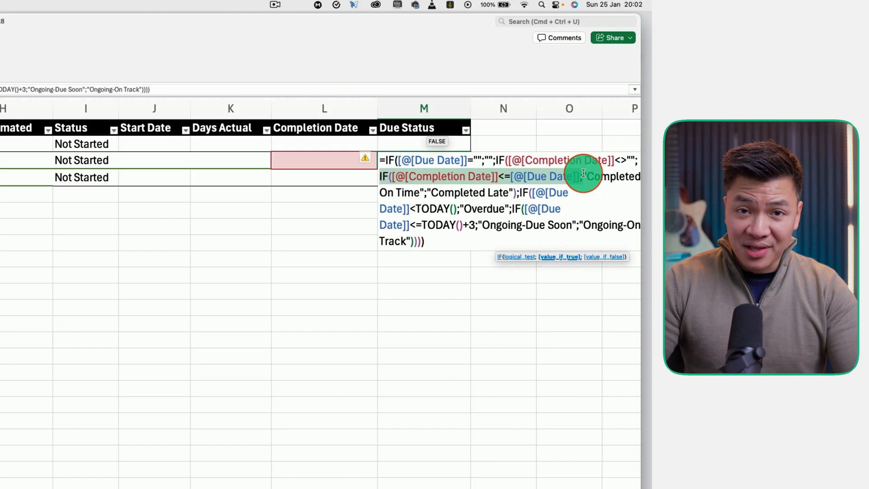
left_click(379, 177)
left_click_drag(379, 177, 421, 191)
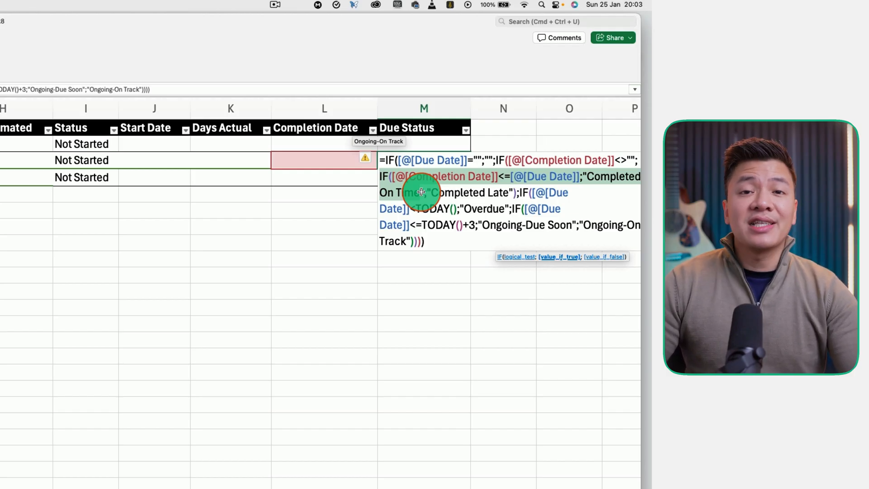
left_click_drag(375, 176, 512, 195)
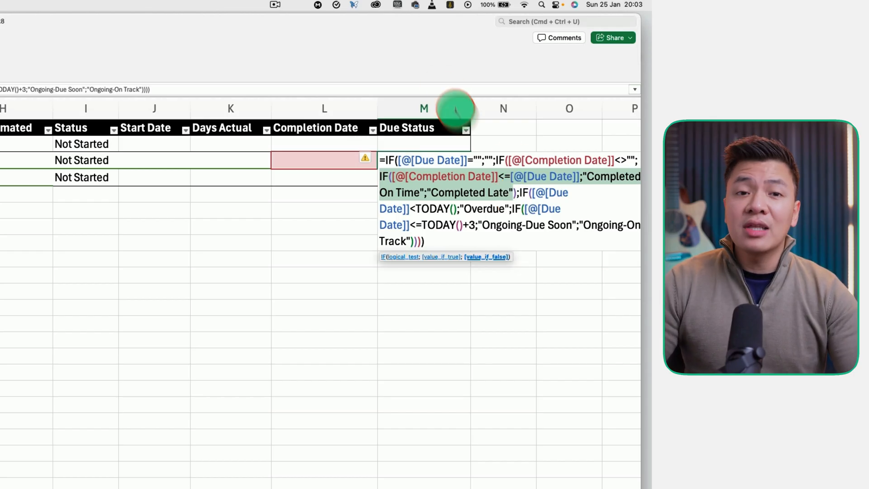
left_click(524, 178)
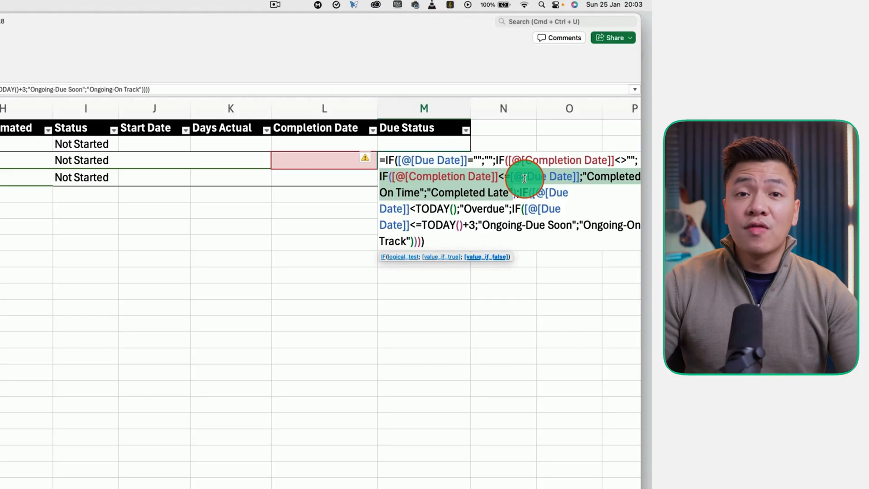
- Change the overdue label in the Due Status formula to "Ongoing Overdue" and review its Ongoing-Due Soon and Ongoing-On Track conditions
left_click_drag(521, 193, 457, 207)
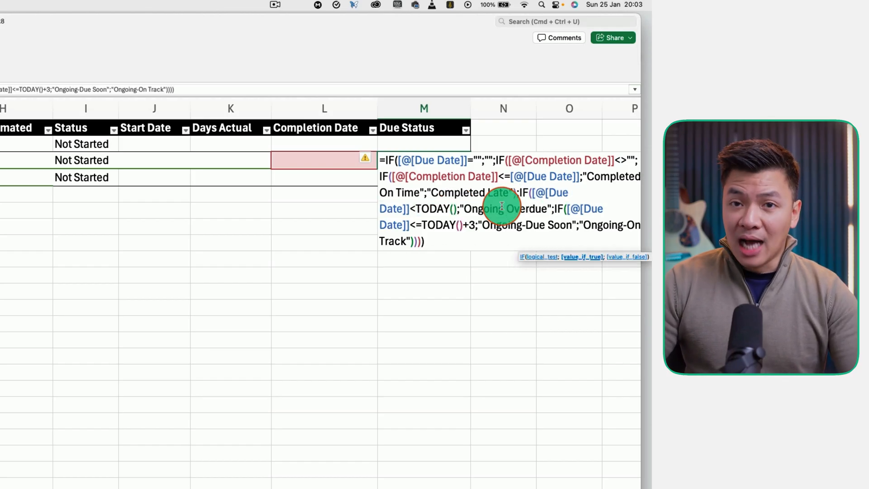
left_click_drag(556, 210, 477, 219)
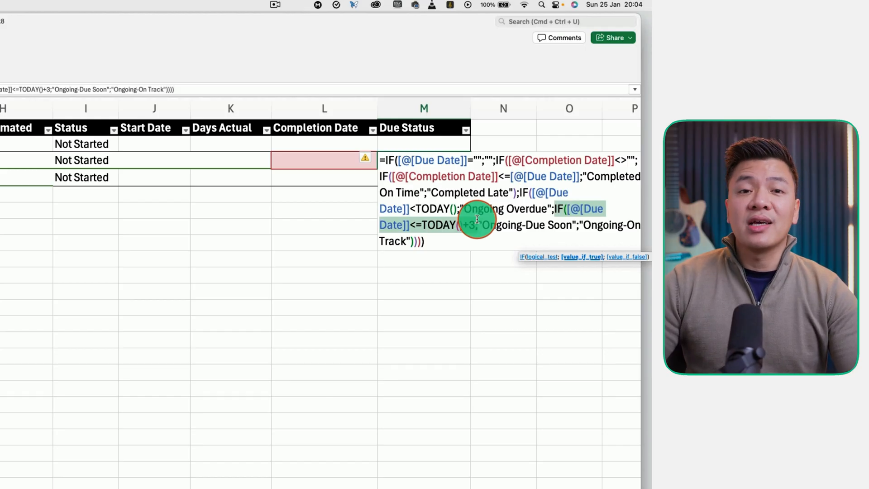
left_click_drag(477, 219, 573, 223)
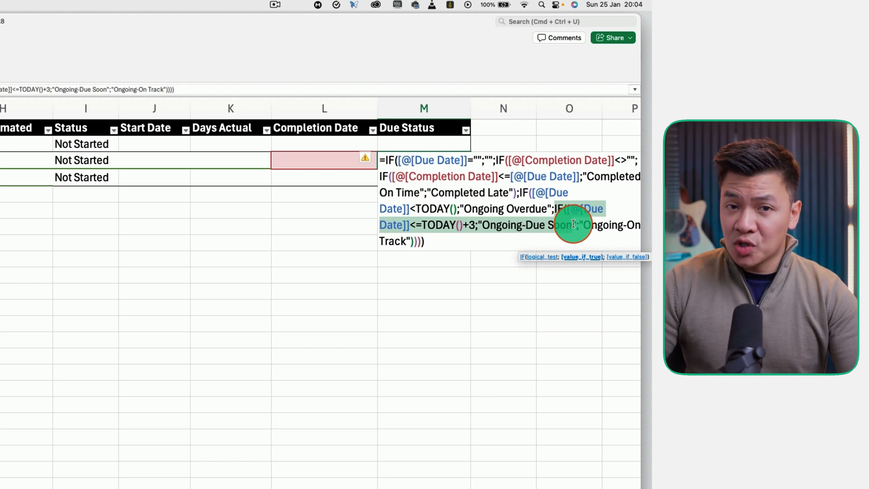
left_click_drag(573, 224, 412, 235)
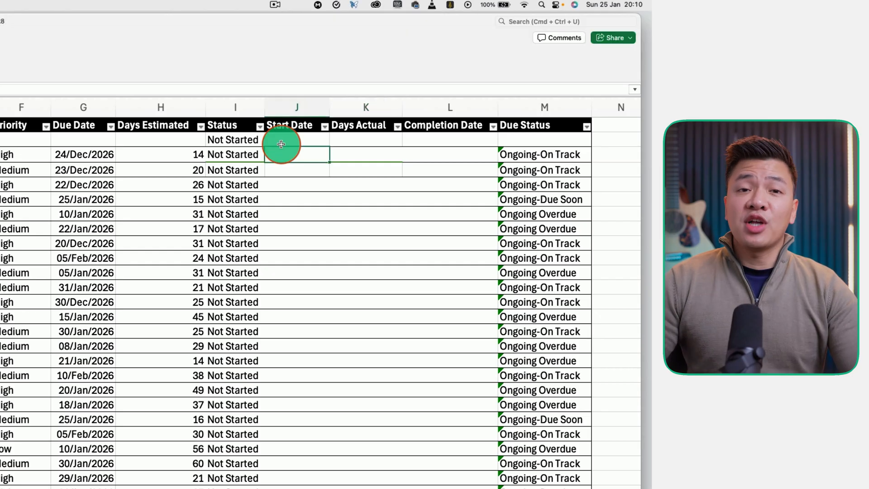
- Paste the start dates and completion dates of all tasks into the database table, starting at J3
key("super+v")
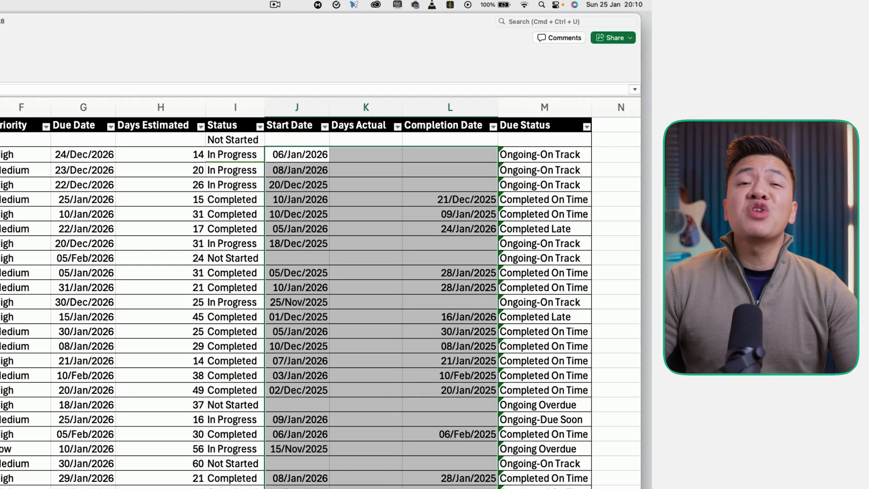
left_click(286, 483)
left_click(542, 218)
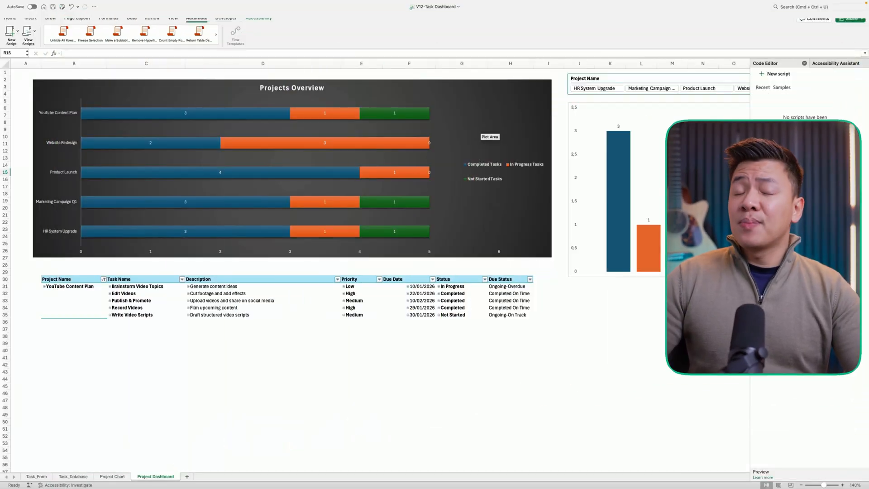
- View the Project Dashboard filtered by project name, for the Marketing Campaign and for Product Launch
left_click(419, 132)
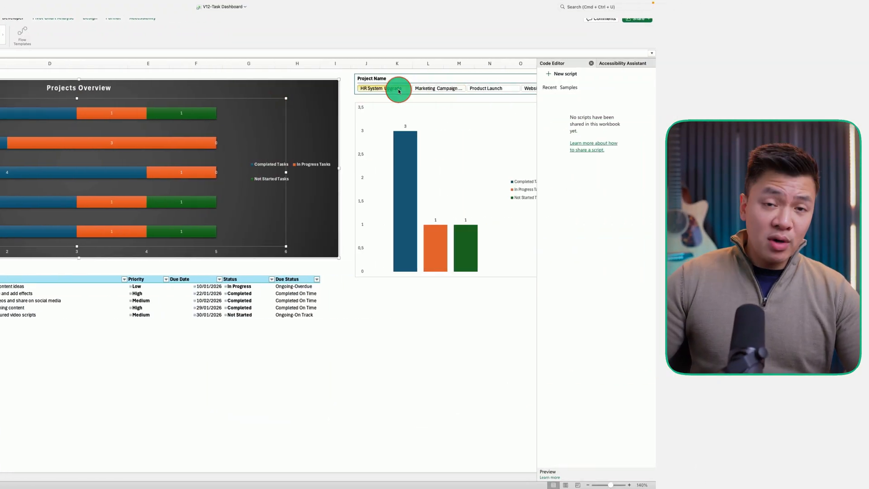
left_click(442, 90)
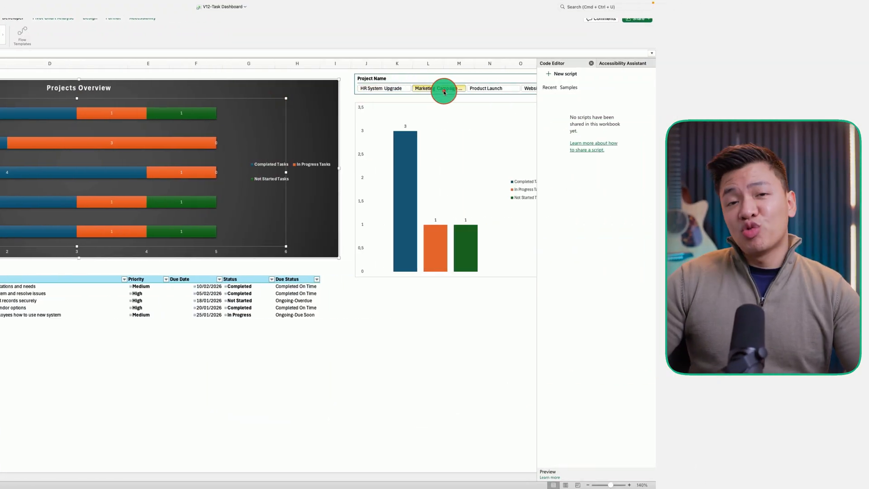
left_click(494, 90)
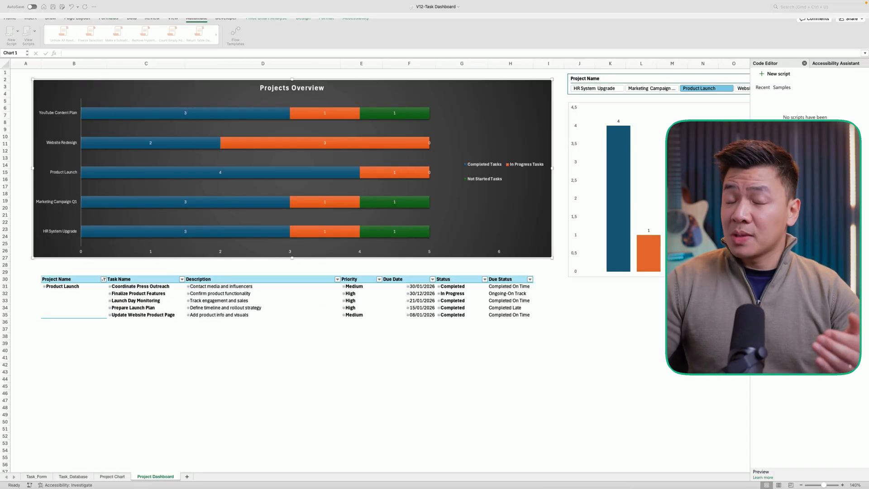